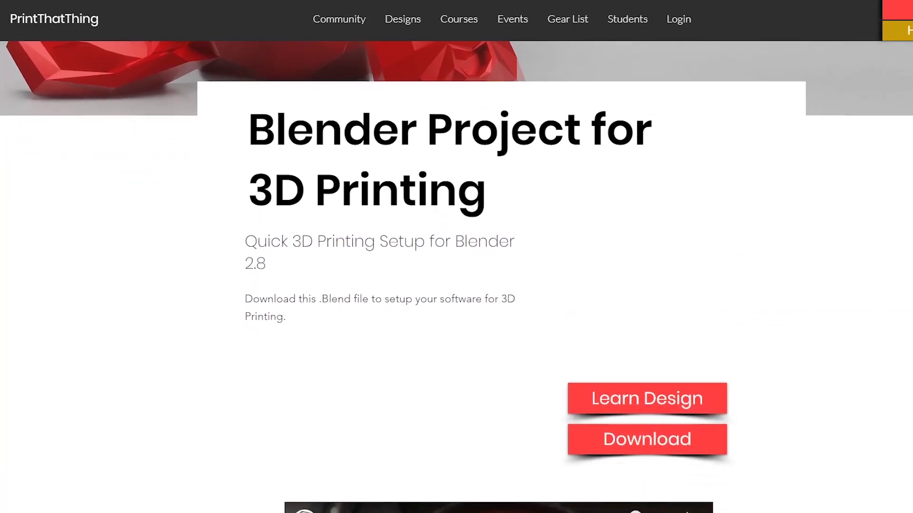
scroll(456, 276, "down", 4)
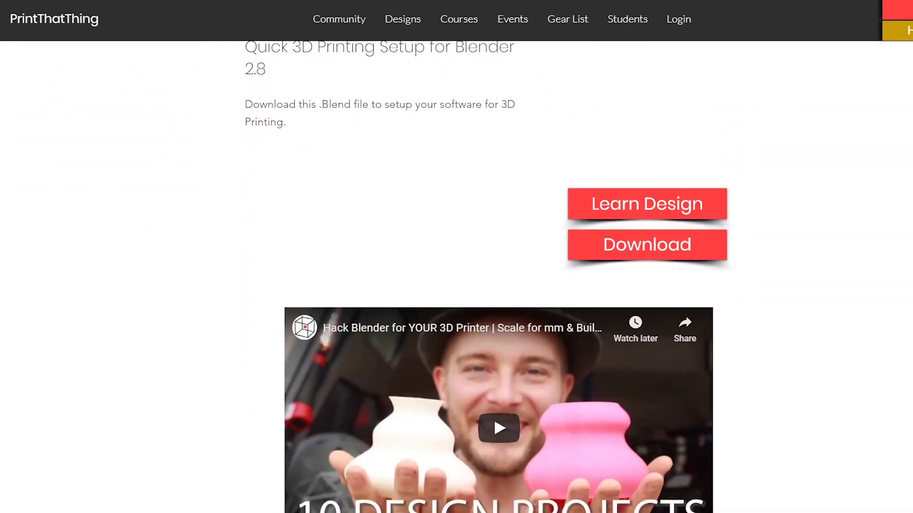
scroll(457, 276, "down", 1)
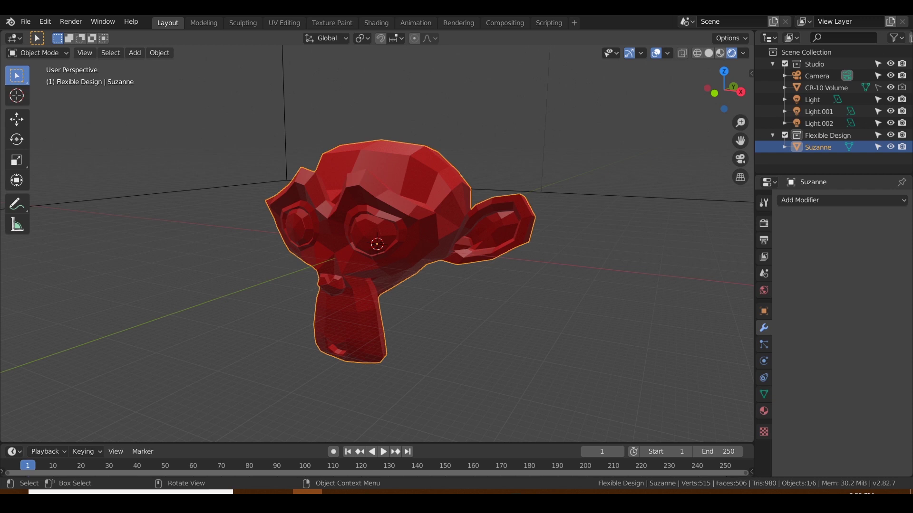
Activate the Tweak selection tool and enter Edit Mode on the Suzanne mesh.
left_click(17, 75)
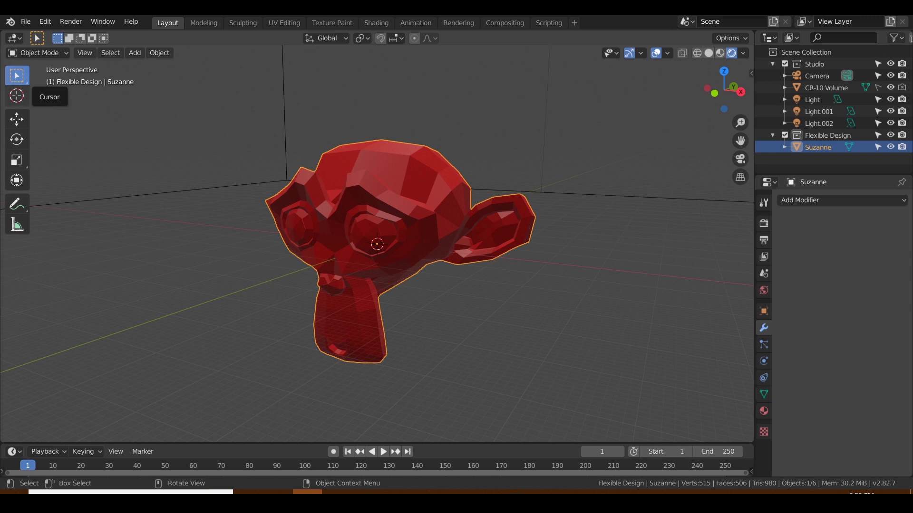
left_click(17, 76)
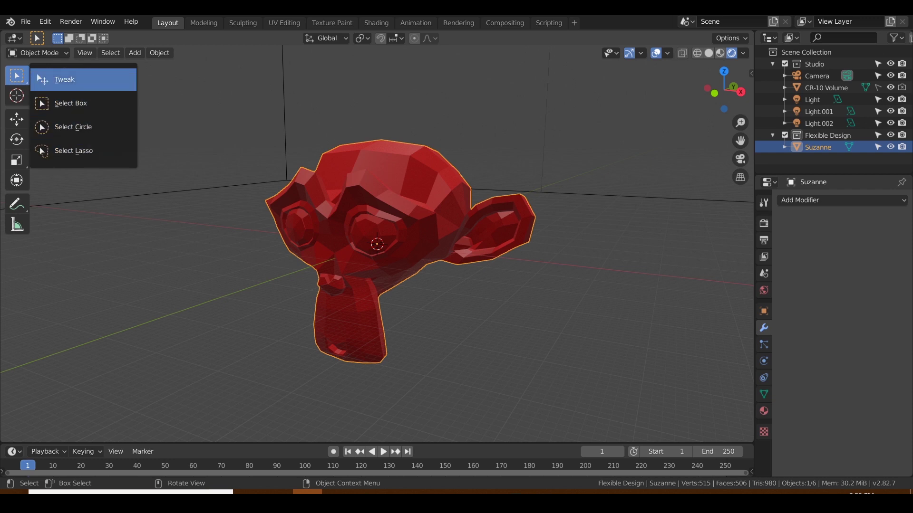
left_click(64, 79)
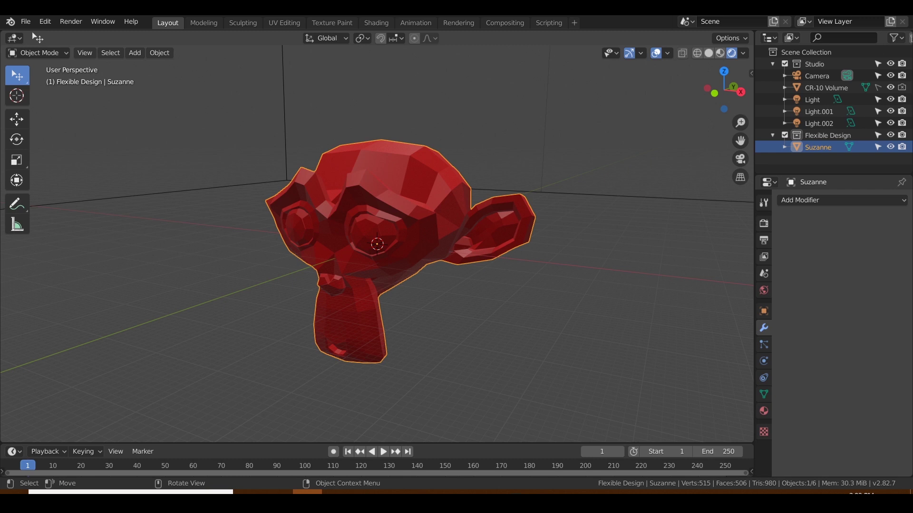
key("Tab")
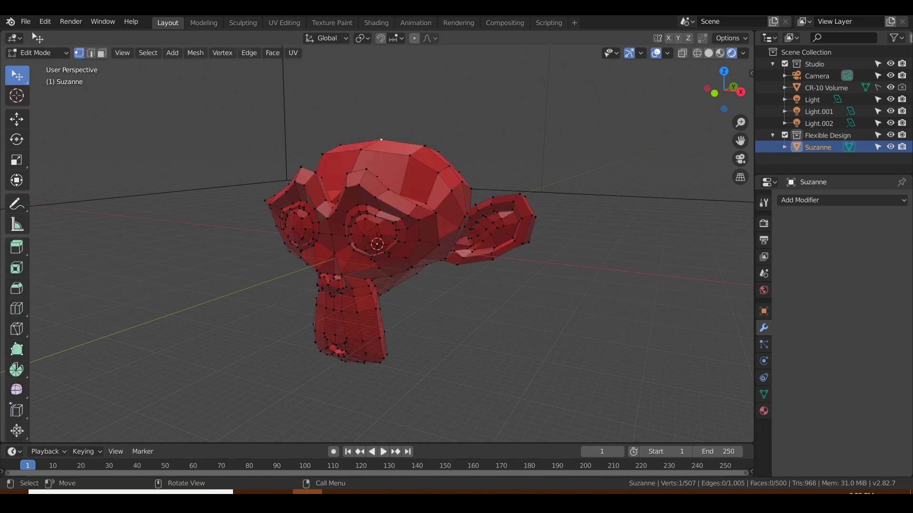
Try moving and rotating a single selected vertex on top of the monkey's head.
key("g")
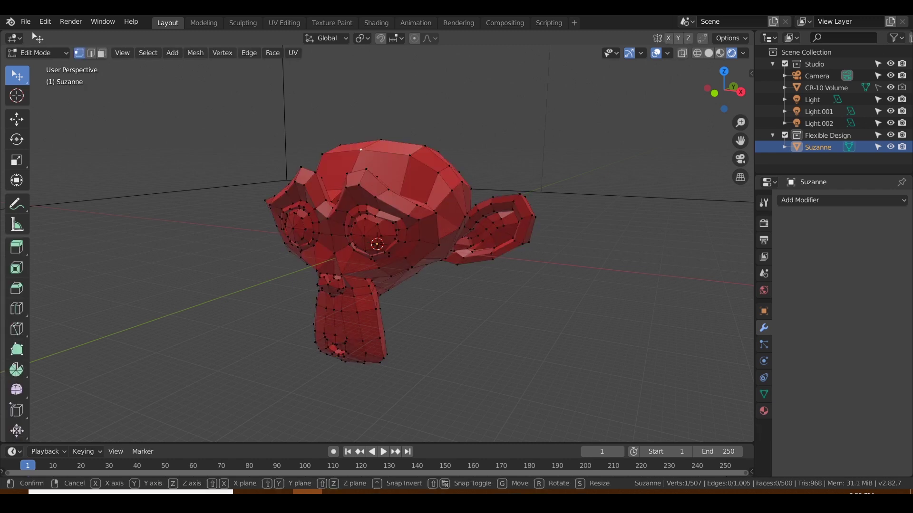
key("Escape")
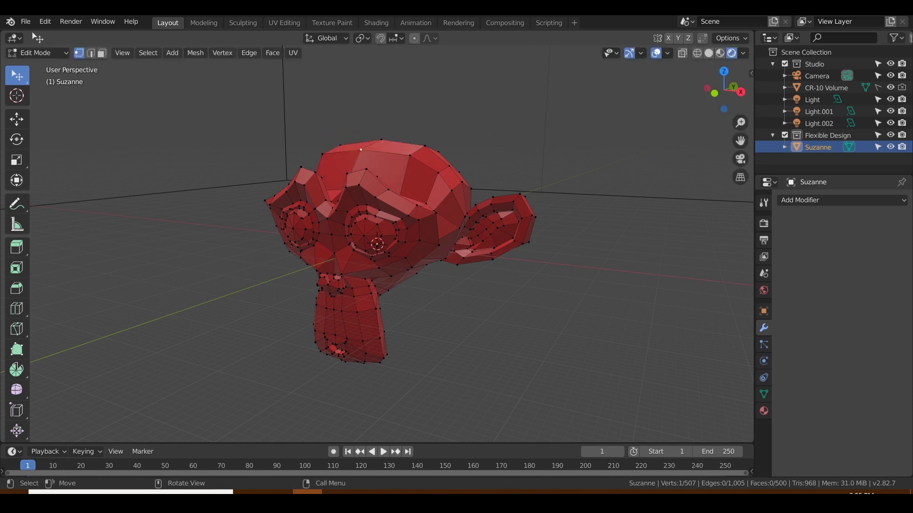
key("r")
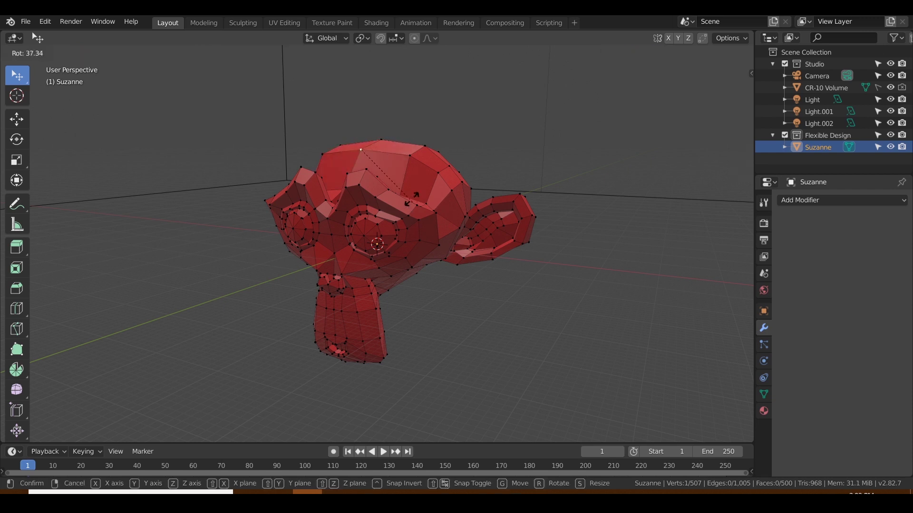
key("Escape")
Add the neighbouring crown vertex to the selection and try rotating and scaling the pair.
left_click(381, 140, "shift")
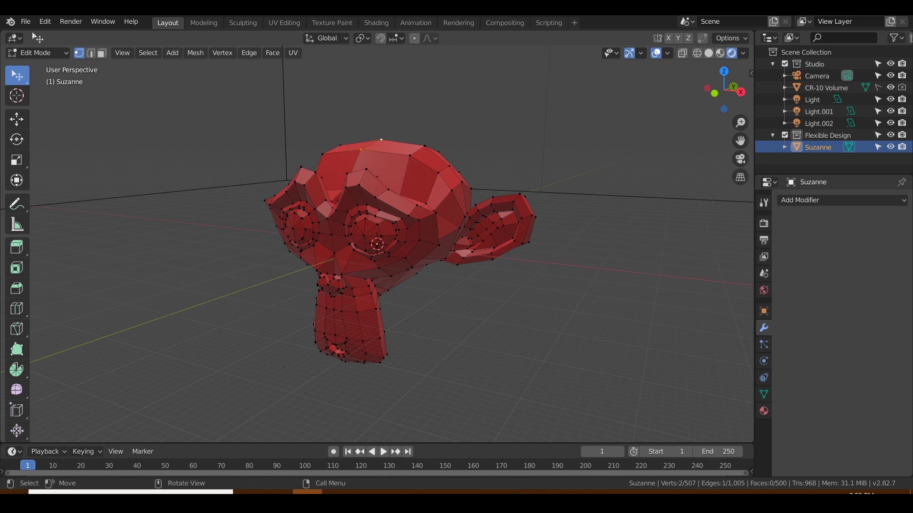
key("r")
key("Escape")
key("s")
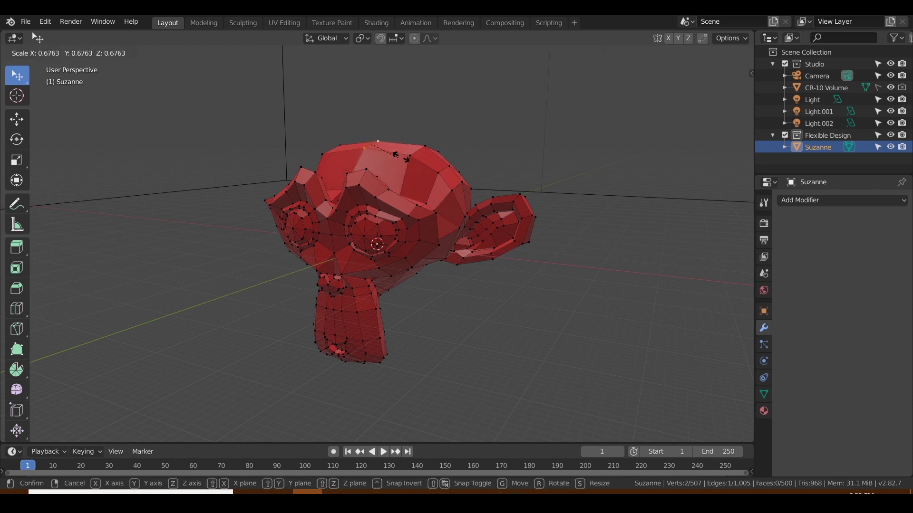
key("Escape")
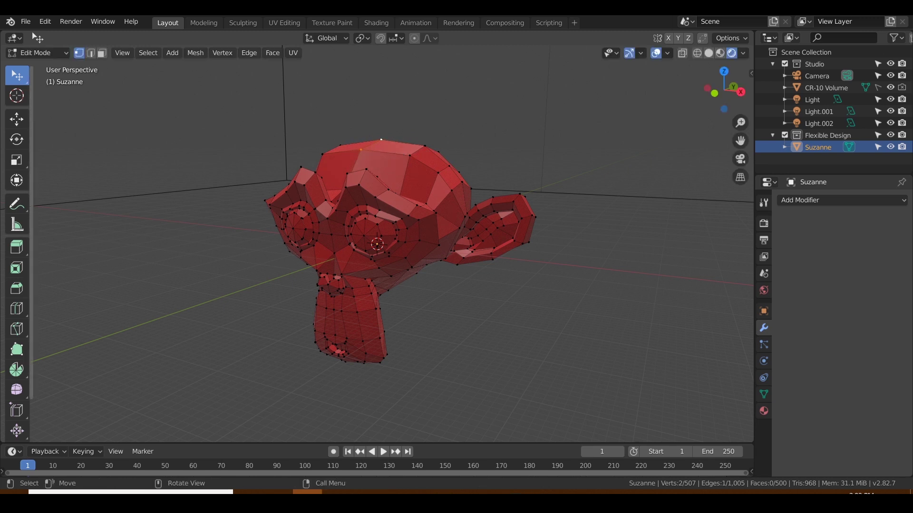
Cycle repeatedly through the selection tool modes and settle on Select Box.
key("w")
key("w")
key("w")
key("w")
key("w")
key("w")
key("w")
key("w")
left_click(17, 75)
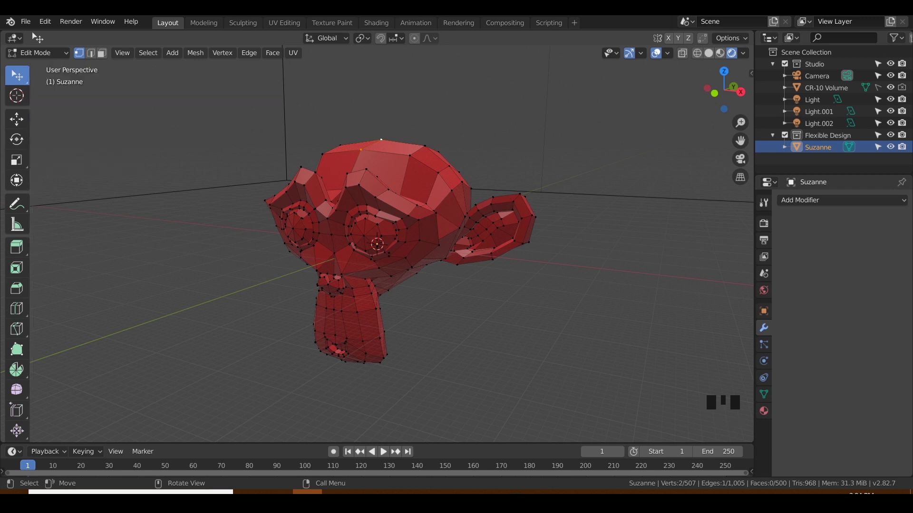
key("w")
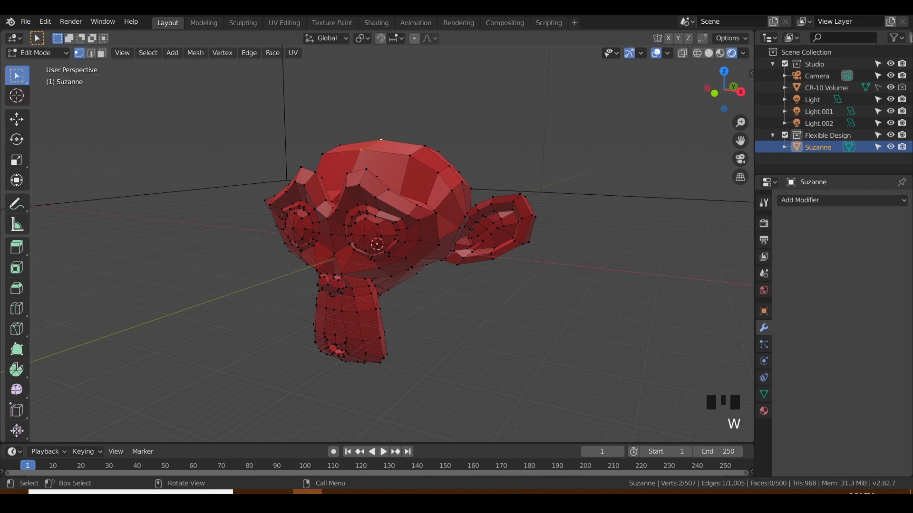
key("w")
key("w")
key("w")
key("w")
key("w")
key("w")
key("w")
key("w")
key("w")
key("w")
key("w")
key("w")
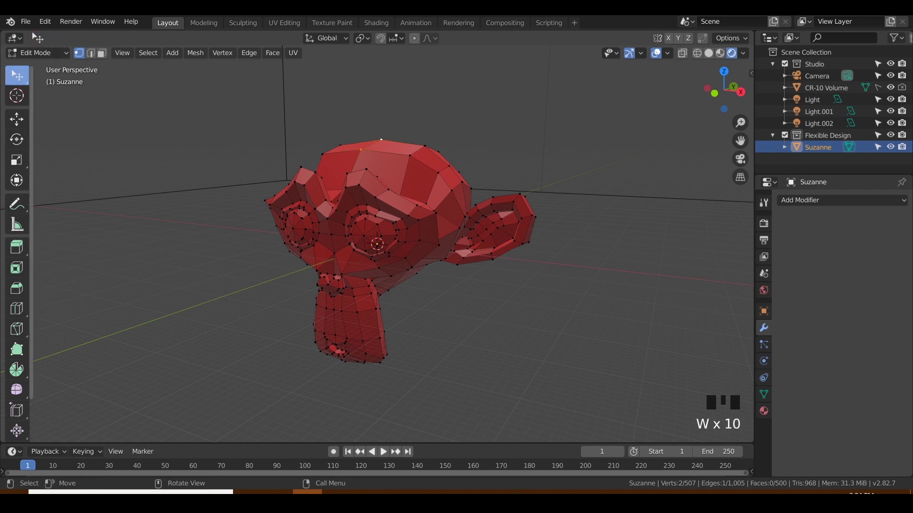
key("w")
key("w")
key("w")
key("w")
key("w")
key("w")
key("w")
key("w")
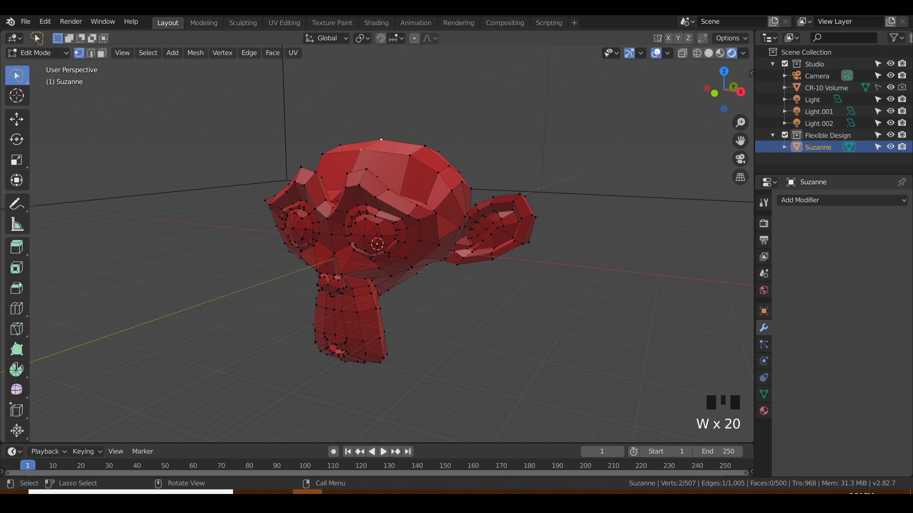
key("w")
key("w")
key("w")
key("w")
key("w")
key("w")
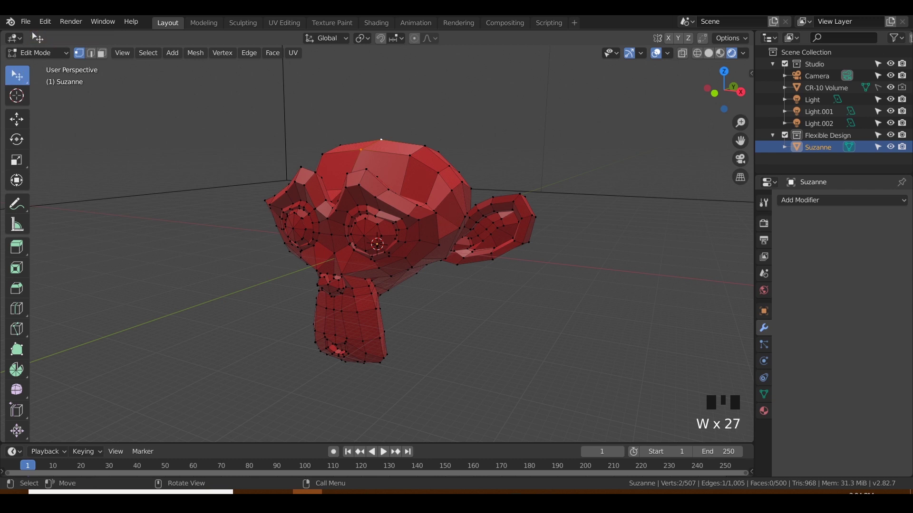
key("w")
key("w")
key("w")
key("w")
key("w")
key("w")
key("w")
left_click(17, 75)
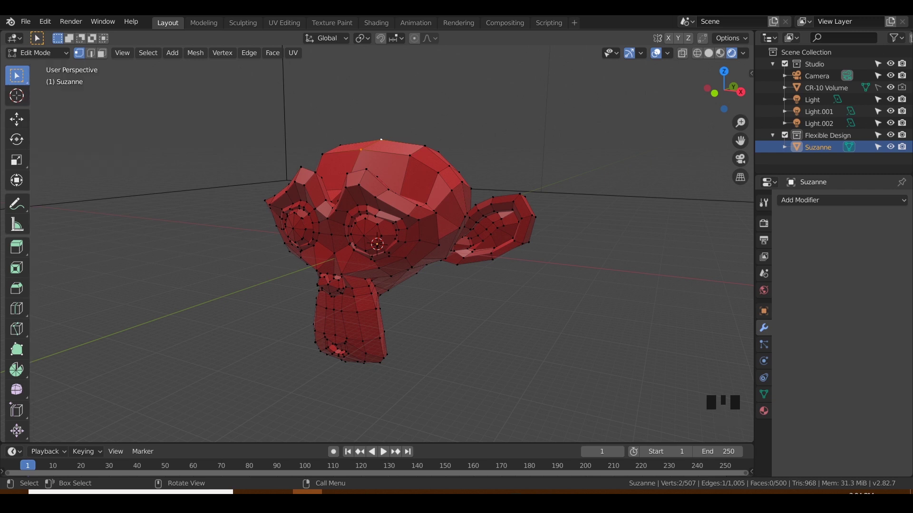
Pick individual vertices on top of the head, then box-select the area from the crown down over the monkey's left eye.
left_click(425, 146)
left_click(409, 156)
left_click(381, 140)
left_click(361, 150)
left_click(410, 156)
left_click(424, 146)
left_click_drag(349, 112, 442, 275)
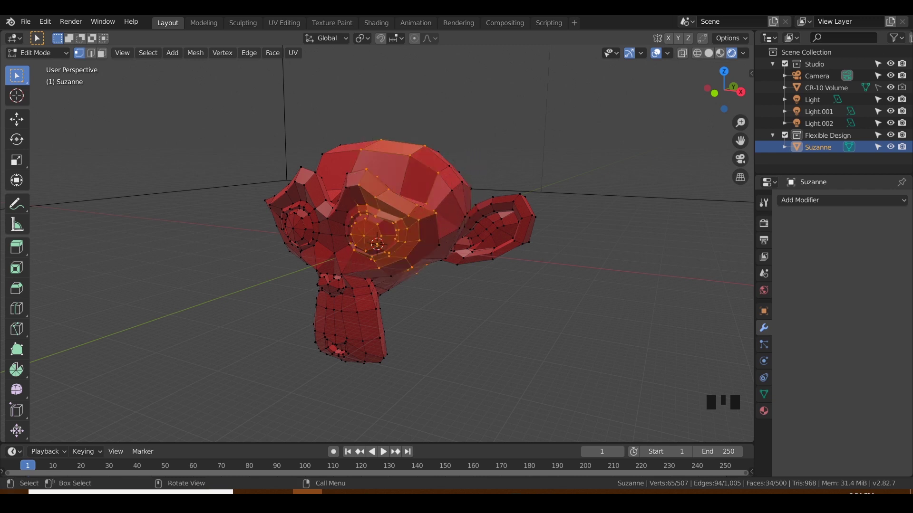
Box-select the visible vertices of the monkey's left ear and view the selection in right orthographic view.
mouse_move(428, 285)
middle_mouse_down()
mouse_move(494, 283)
mouse_move(435, 285)
middle_mouse_up()
left_click_drag(475, 167, 538, 297)
middle_click_drag(523, 285, 471, 295)
key("KP_3")
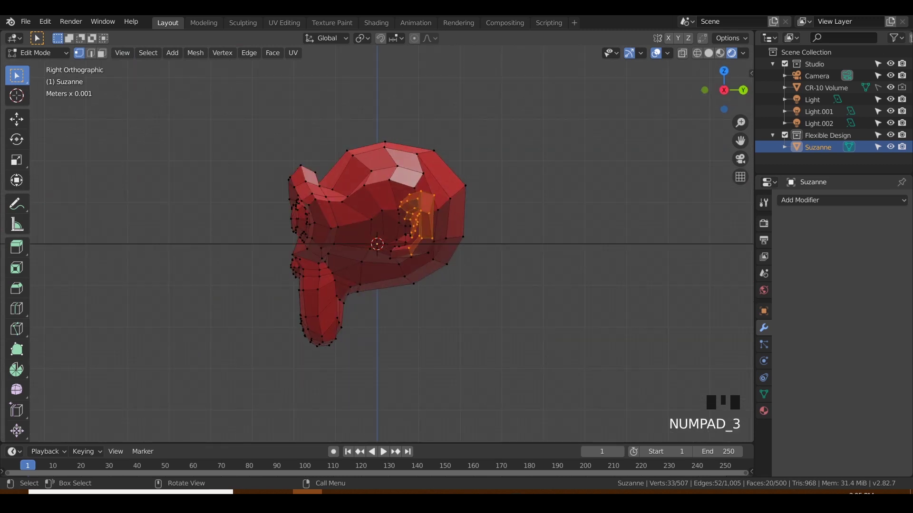
In front orthographic view, box-select the outer vertices of one ear and add the other ear to the selection.
key("KP_1")
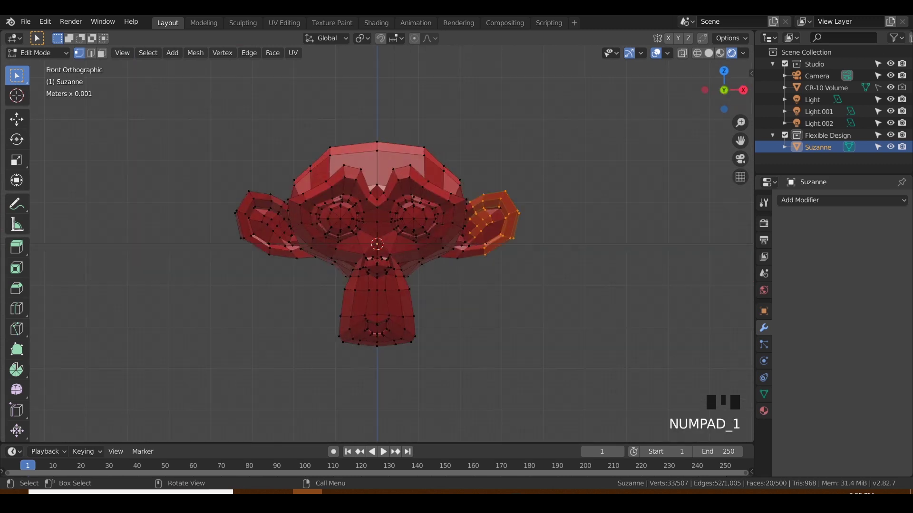
left_click_drag(214, 175, 284, 297)
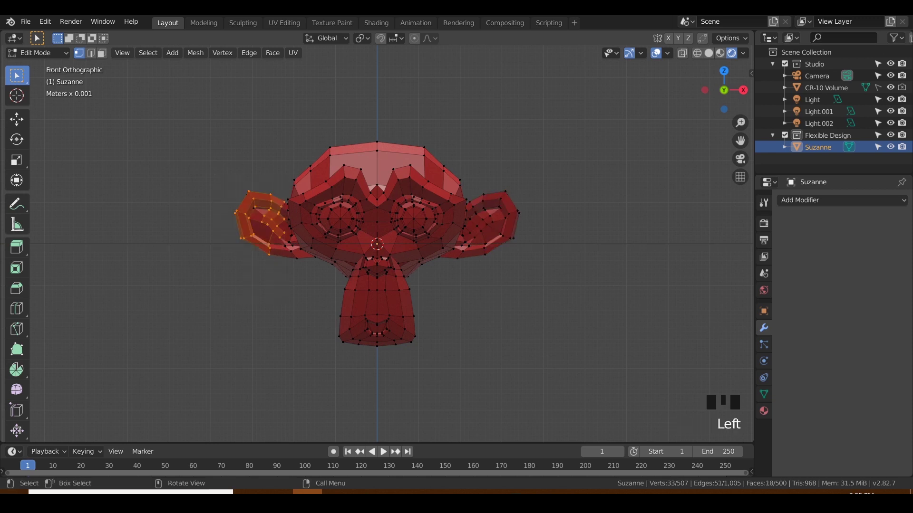
left_click_drag(553, 181, 469, 270, "shift")
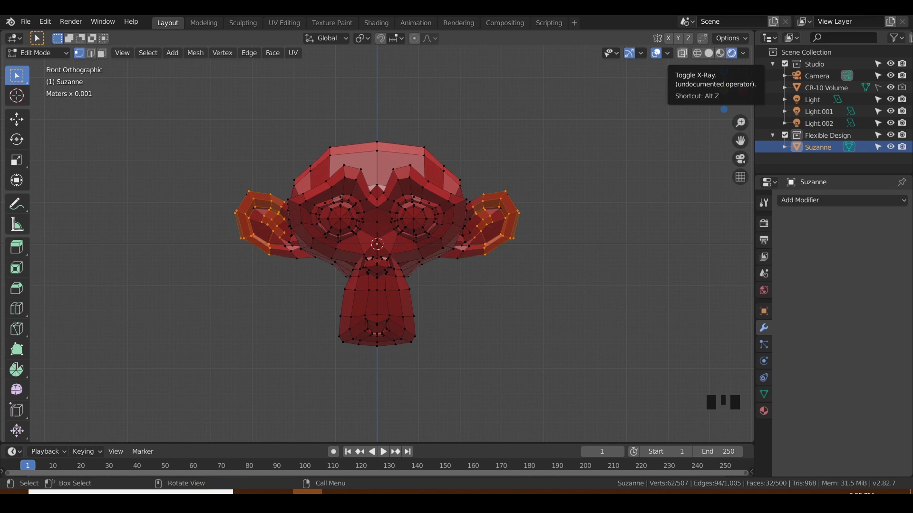
Enable X-ray and box-select through the mesh the left ear and adjoining side and back of the head.
left_click(683, 53)
middle_click_drag(475, 223, 382, 214)
middle_click_drag(390, 281, 340, 292)
left_click_drag(378, 123, 549, 321)
middle_click_drag(390, 285, 376, 273)
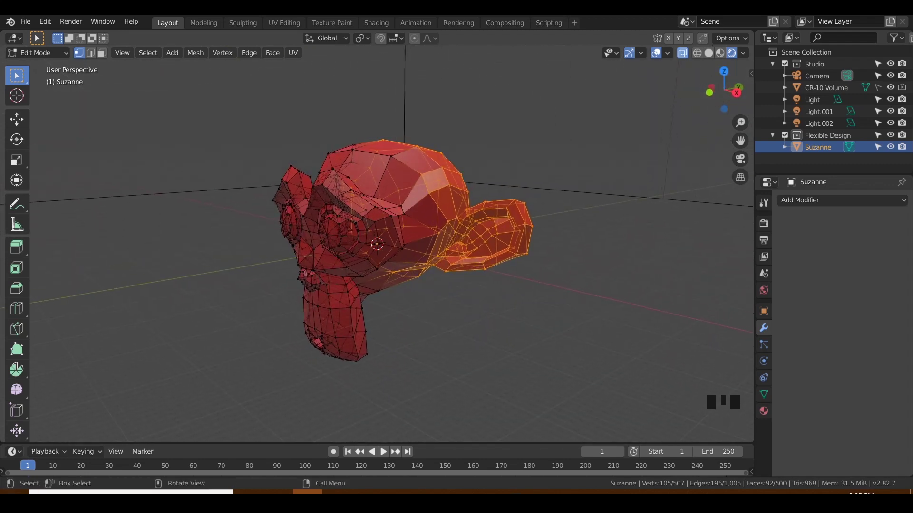
Disable X-ray, box-select only the visible vertices at the bottom of the chin, and inspect the selection from below and the front.
left_click(682, 53)
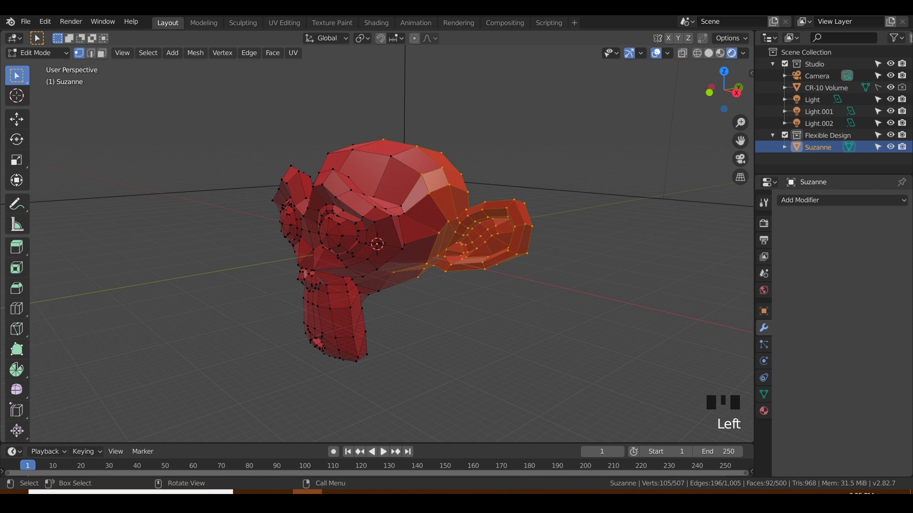
left_click_drag(408, 324, 319, 365)
middle_click_drag(319, 365, 221, 299)
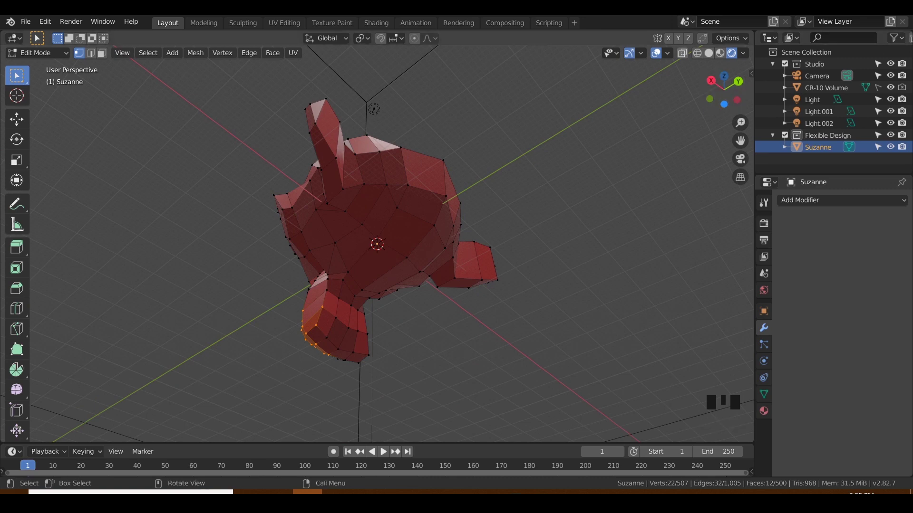
middle_click_drag(408, 285, 504, 208)
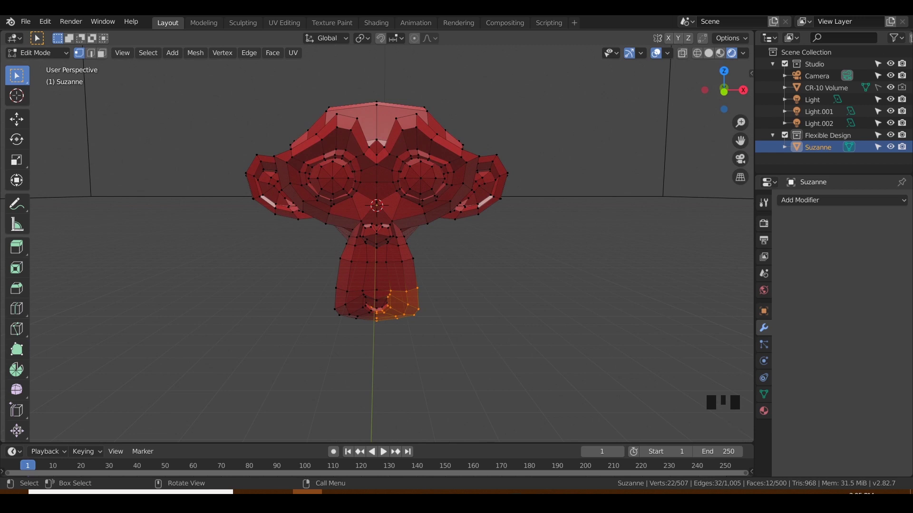
Toggle X-ray on and off repeatedly to compare the mesh display, leaving X-ray enabled.
key("alt+z")
key("alt+z")
key("alt+z")
key("alt+z")
key("alt+z")
key("alt+z")
key("alt+z")
middle_click_drag(504, 208, 481, 207)
middle_click_drag(399, 209, 413, 204)
key("alt+z")
key("alt+z")
key("alt+z")
key("alt+z")
key("alt+z")
key("alt+z")
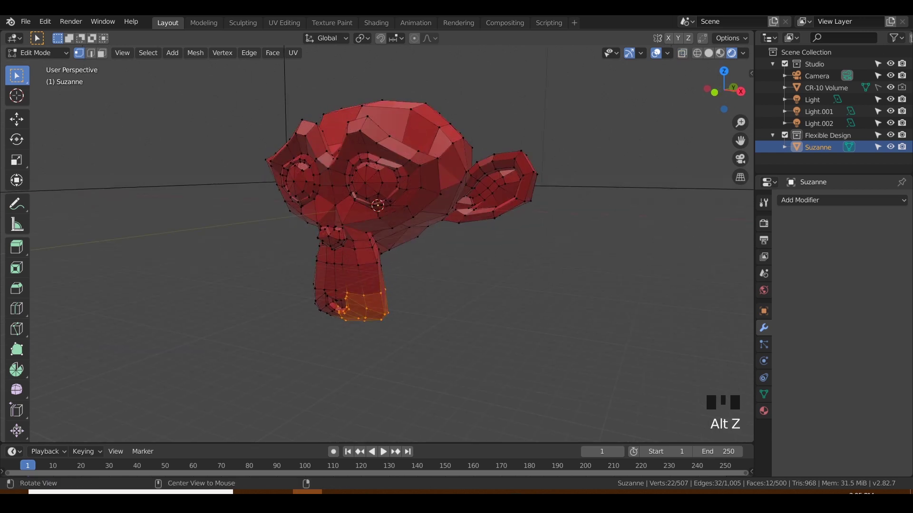
key("alt+z")
key("alt+z")
key("alt+z")
Box-select through the left half of the face, then subtract the side of the head, jaw and muzzle, keeping the eye and brow area.
middle_click_drag(413, 204, 401, 204)
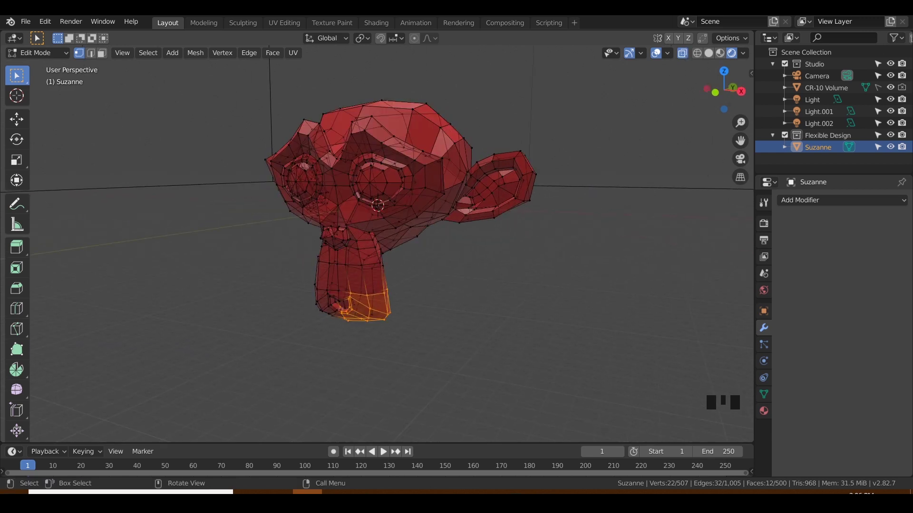
left_click_drag(460, 283, 324, 119)
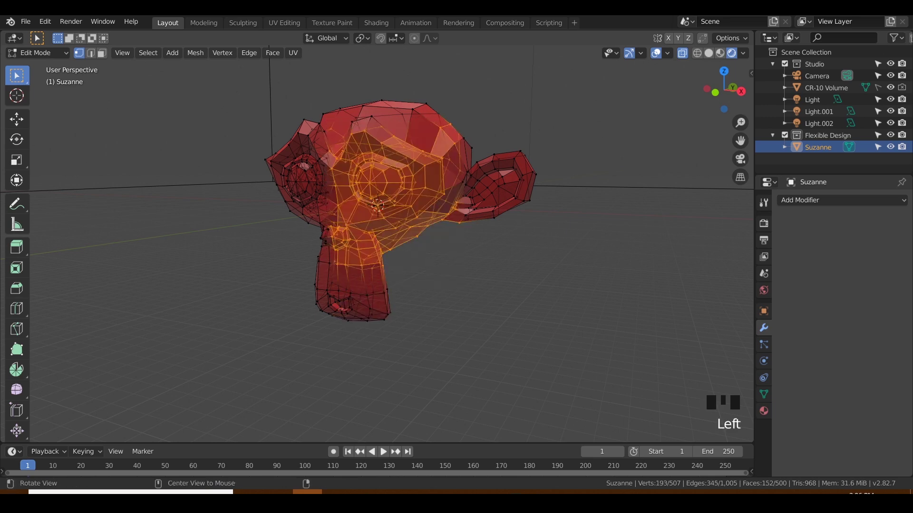
middle_click_drag(324, 119, 369, 119)
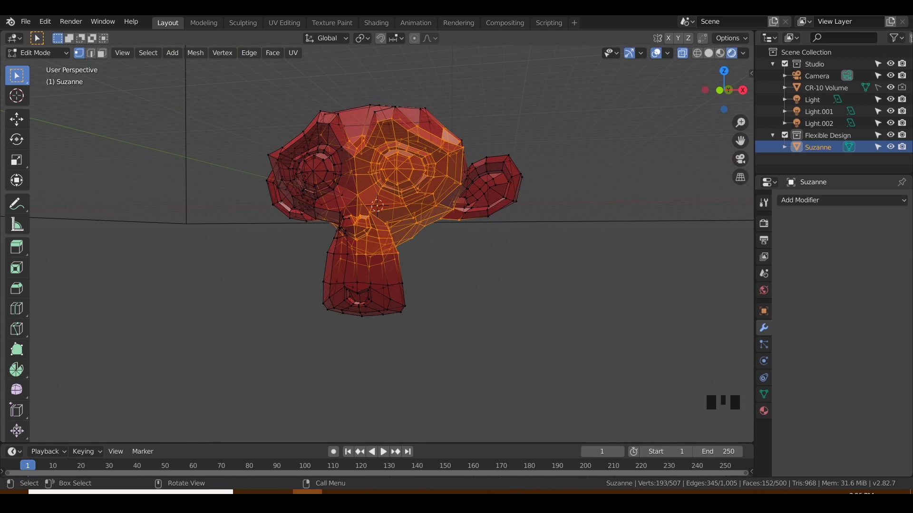
key("ctrl")
left_click_drag(486, 117, 415, 166, "ctrl")
left_click_drag(474, 223, 441, 180, "ctrl")
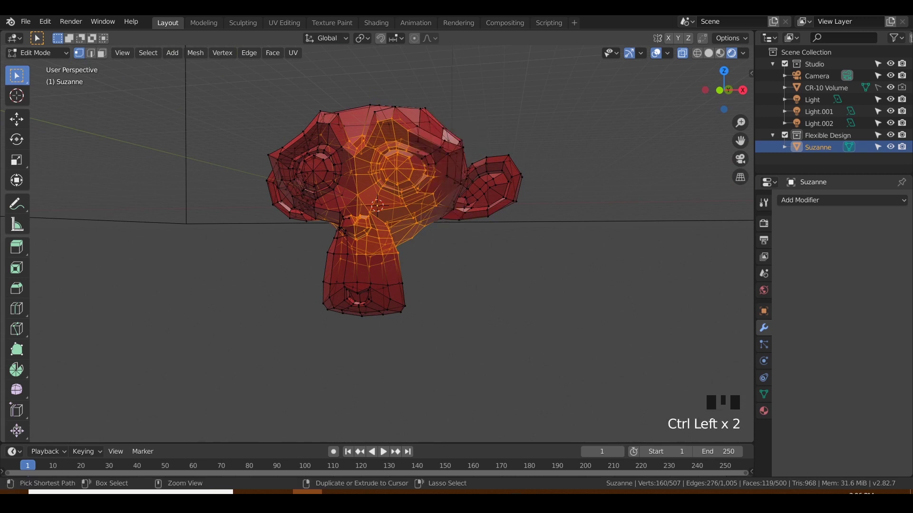
left_click_drag(449, 290, 416, 205, "ctrl")
left_click_drag(427, 311, 322, 236, "ctrl")
left_click_drag(432, 281, 333, 208, "ctrl")
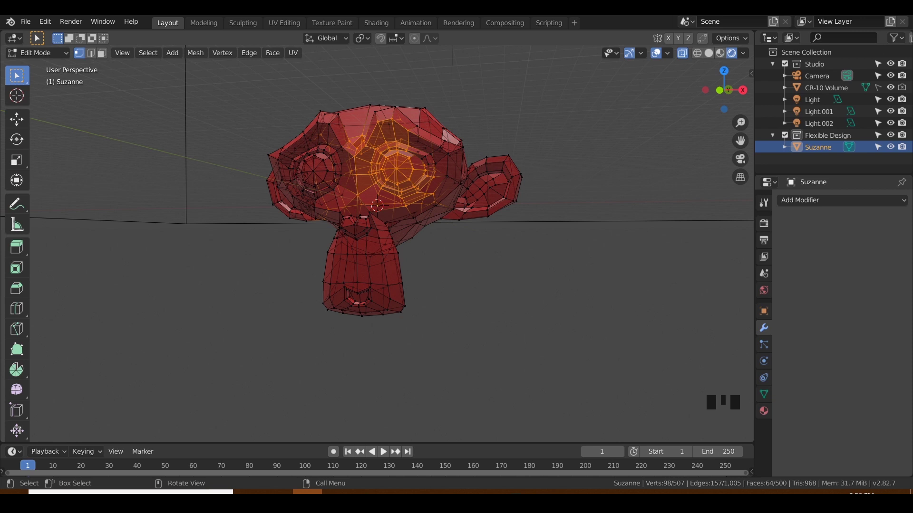
Clear the current selection, then select the entire monkey mesh.
key("alt+a")
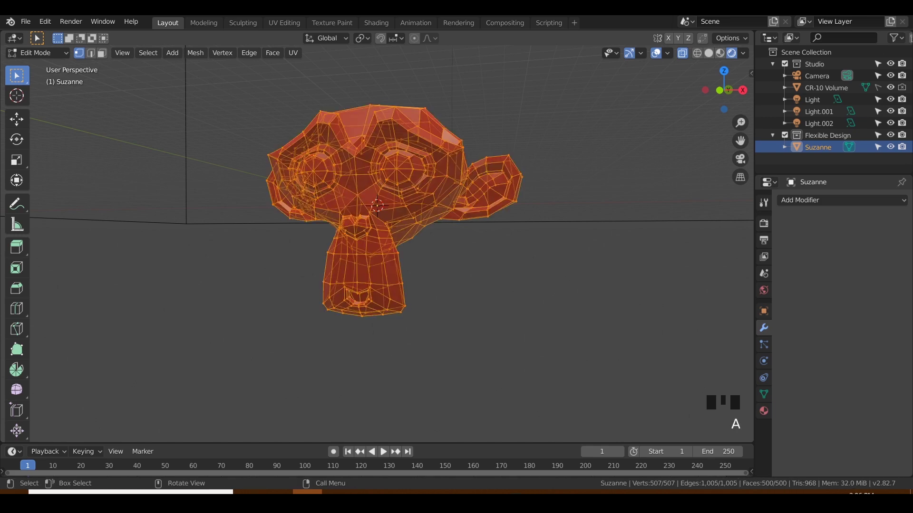
middle_click_drag(380, 237, 337, 220)
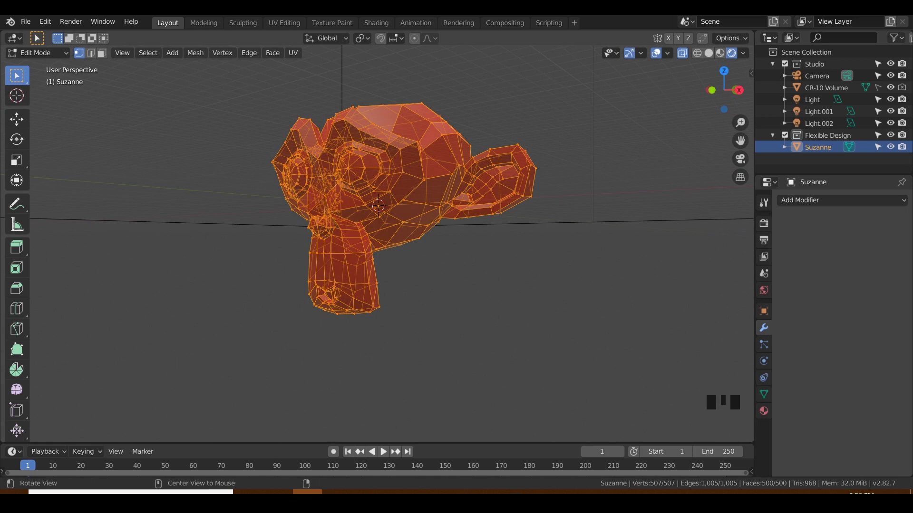
Clear the selection, face the monkey head from the front and switch to the Circle Select tool.
key("alt+a")
middle_click_drag(362, 224, 415, 221)
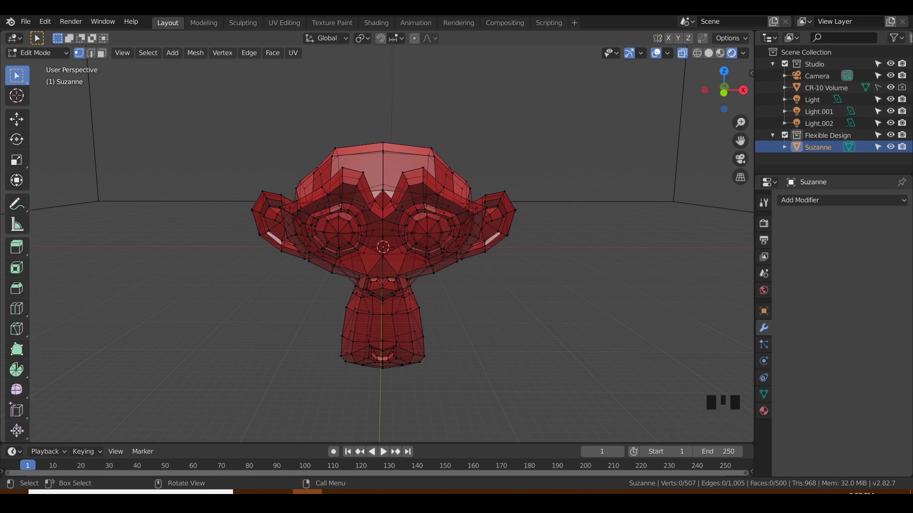
key("w")
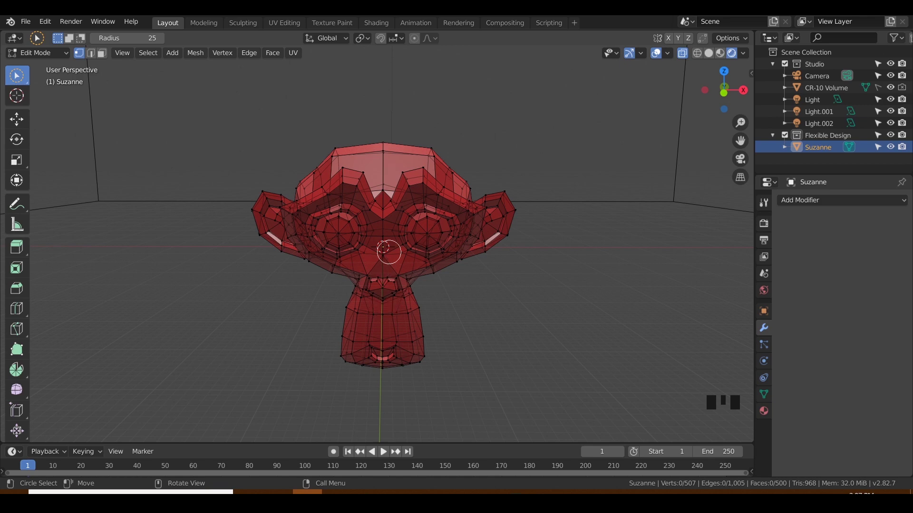
Disable X-ray and circle-select the visible vertices around the left eye, brow and side of the head.
scroll(383, 308, "up", 2)
middle_click_drag(384, 307, 371, 251, "shift")
left_click(682, 53)
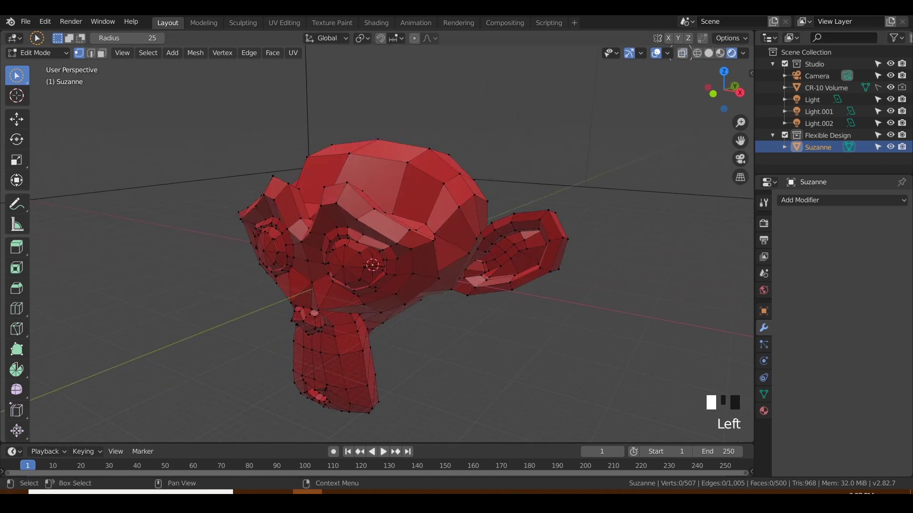
mouse_move(409, 223)
left_mouse_down()
mouse_move(428, 238)
mouse_move(446, 195)
mouse_move(398, 162)
mouse_move(352, 259)
mouse_move(398, 240)
mouse_move(422, 245)
left_mouse_up()
Switch to face selection mode and circle-select faces across the cheek and the side of the head.
left_click(102, 53)
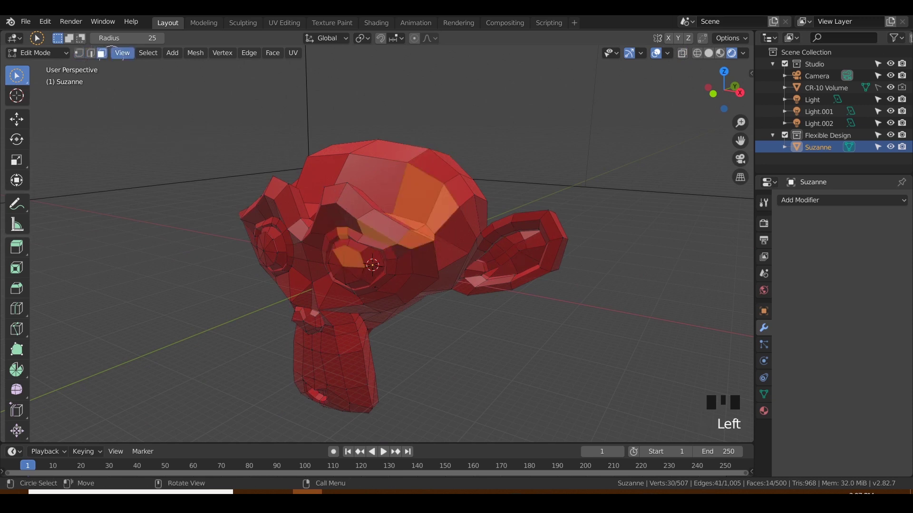
mouse_move(345, 295)
left_mouse_down()
mouse_move(385, 271)
mouse_move(373, 265)
mouse_move(382, 233)
mouse_move(427, 272)
mouse_move(384, 304)
mouse_move(380, 332)
mouse_move(360, 330)
left_mouse_up()
mouse_move(415, 273)
middle_mouse_down()
mouse_move(355, 297)
mouse_move(373, 309)
middle_mouse_up()
left_click(315, 274)
mouse_move(315, 273)
left_mouse_down()
mouse_move(354, 295)
mouse_move(357, 285)
left_mouse_up()
Try subtracting faces with Circle Select, then select and extend over the back of the head and under the jaw.
mouse_move(379, 246)
left_mouse_down("ctrl")
mouse_move(356, 295)
mouse_move(314, 249)
mouse_move(405, 186)
left_mouse_up("ctrl")
left_click_drag(418, 229, 392, 255)
mouse_move(367, 291)
left_mouse_down("shift")
mouse_move(322, 184)
mouse_move(340, 207)
left_mouse_up("shift")
mouse_move(396, 338)
middle_mouse_down()
mouse_move(285, 293)
mouse_move(321, 293)
middle_mouse_up()
mouse_move(377, 264)
left_mouse_down("shift")
mouse_move(393, 235)
mouse_move(387, 316)
left_mouse_up("shift")
Activate the Lasso Select tool and return to vertex selection mode.
middle_click_drag(387, 315, 391, 280, "shift")
middle_click_drag(390, 280, 547, 290)
key("w")
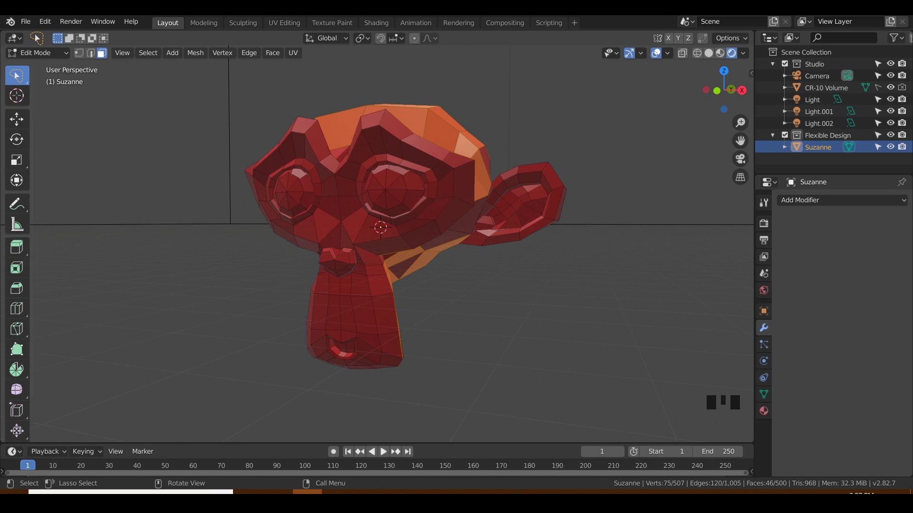
left_click(79, 53)
mouse_move(381, 228)
middle_mouse_down("shift")
mouse_move(360, 243)
mouse_move(375, 234)
middle_mouse_up("shift")
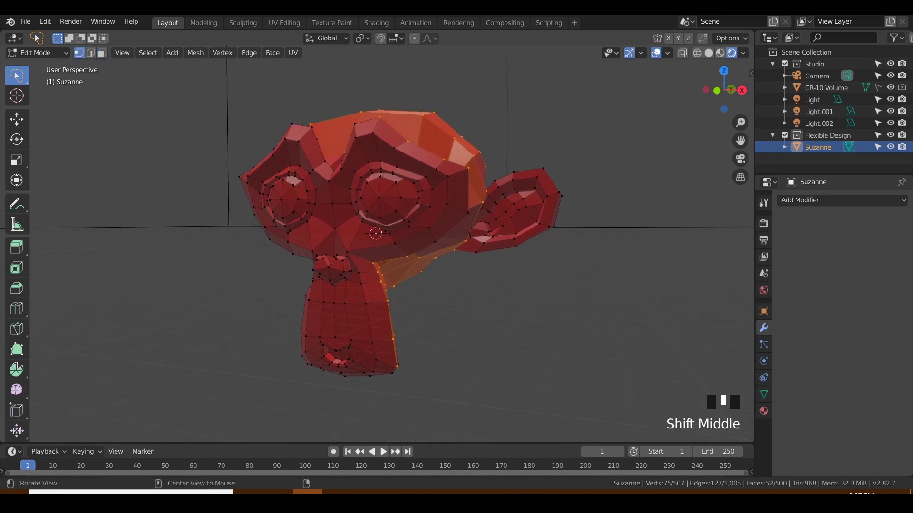
Clear the selection and lasso-select the vertices of the monkey's left ear.
key("alt+a")
middle_click_drag(376, 229, 411, 190)
middle_click_drag(247, 223, 194, 231)
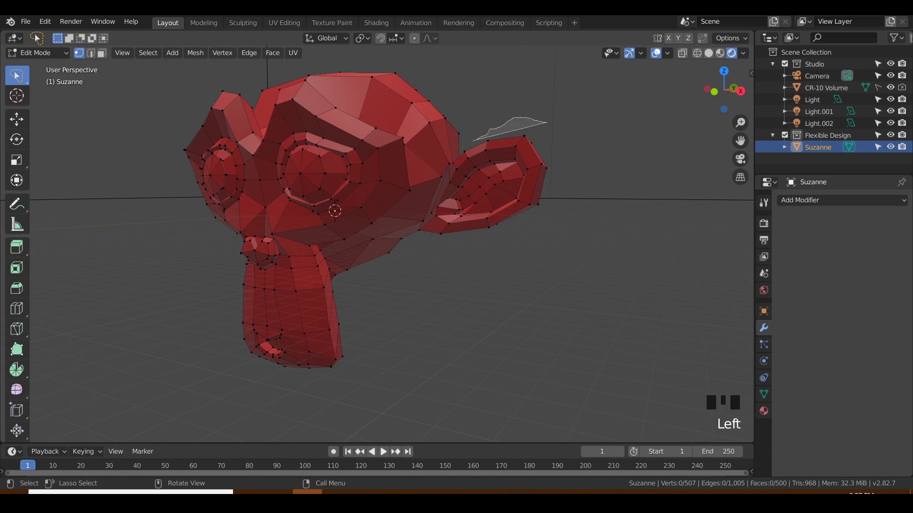
mouse_move(449, 157)
left_mouse_down()
mouse_move(413, 223)
mouse_move(426, 285)
mouse_move(406, 333)
mouse_move(338, 351)
mouse_move(316, 378)
mouse_move(397, 376)
mouse_move(482, 326)
mouse_move(569, 235)
mouse_move(551, 128)
left_mouse_up()
left_click_drag(490, 130, 451, 153)
mouse_move(452, 153)
middle_mouse_down()
mouse_move(397, 119)
mouse_move(450, 121)
mouse_move(439, 157)
middle_mouse_up()
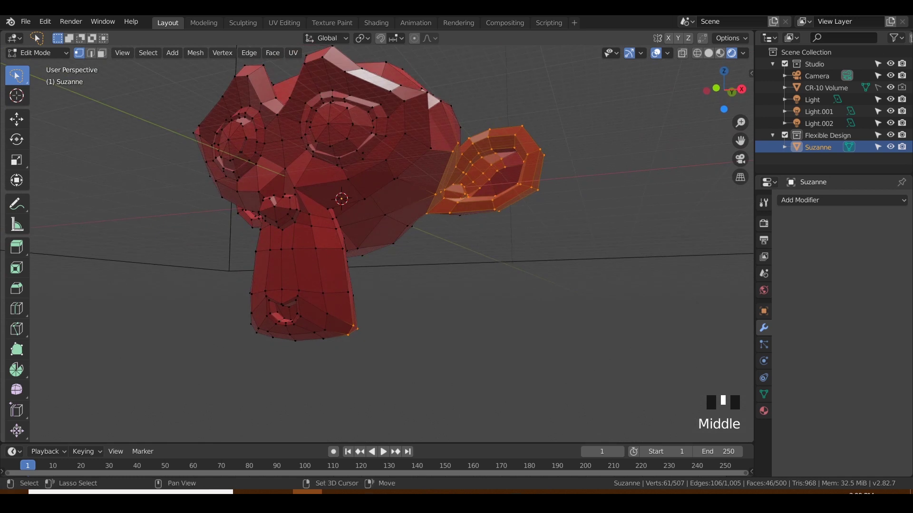
Add vertices across the muzzle and nose to the lasso selection, undoing the last addition.
mouse_move(240, 271)
left_mouse_down("shift")
mouse_move(368, 276)
mouse_move(355, 242)
mouse_move(228, 243)
mouse_move(216, 266)
left_mouse_up("shift")
mouse_move(283, 160)
left_mouse_down("shift")
mouse_move(264, 187)
mouse_move(300, 184)
left_mouse_up("shift")
mouse_move(300, 184)
middle_mouse_down()
mouse_move(362, 219)
mouse_move(304, 188)
mouse_move(248, 207)
middle_mouse_up()
middle_click_drag(328, 213, 305, 214)
key("ctrl+z")
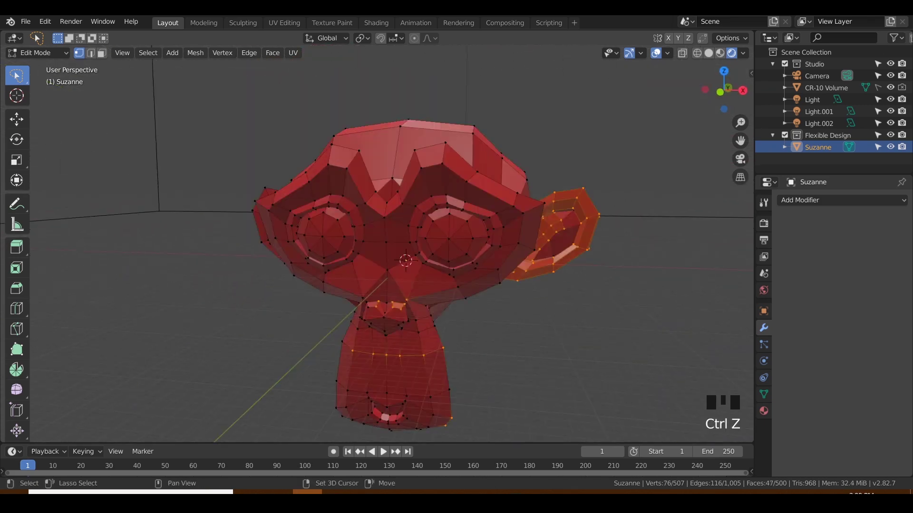
Add the vertices along the inner edge of the monkey's right eye to the lasso selection.
left_click(358, 253, "shift")
mouse_move(370, 265)
left_mouse_down("shift")
mouse_move(362, 216)
mouse_move(362, 272)
mouse_move(358, 253)
left_mouse_up("shift")
middle_click_drag(362, 266, 344, 261)
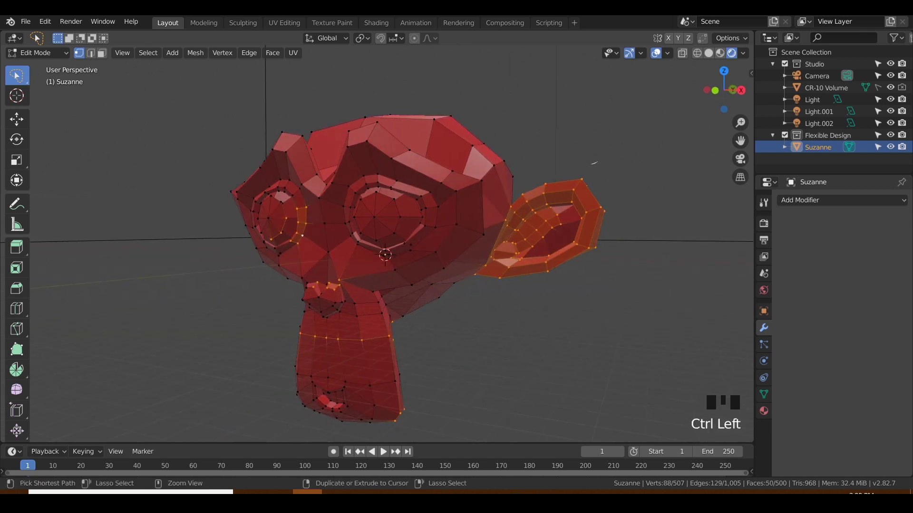
Subtract the outer part of the left ear and the right eye's vertices from the selection with the lasso.
mouse_move(578, 163)
left_mouse_down("ctrl")
mouse_move(528, 216)
mouse_move(584, 290)
mouse_move(613, 167)
left_mouse_up("ctrl")
mouse_move(332, 210)
left_mouse_down("ctrl")
mouse_move(271, 190)
mouse_move(295, 264)
mouse_move(321, 252)
left_mouse_up("ctrl")
middle_click_drag(321, 252, 302, 238)
mouse_move(371, 246)
middle_mouse_down()
mouse_move(309, 245)
mouse_move(385, 258)
middle_mouse_up()
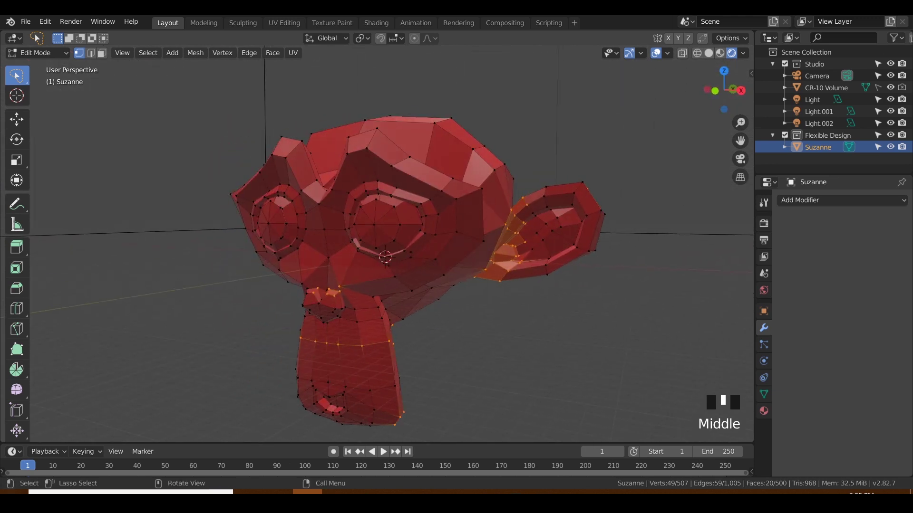
Switch back to Select Box and box-select the face from the brows down to the upper muzzle.
key("w")
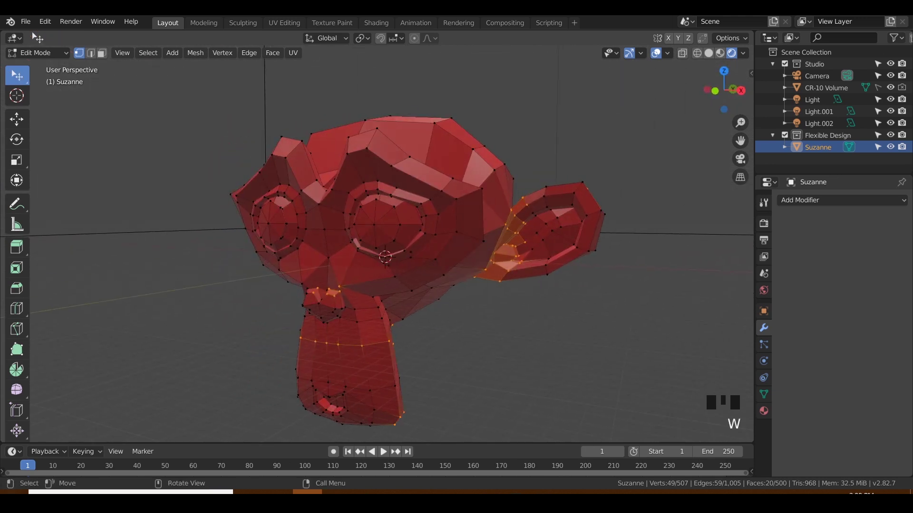
mouse_move(17, 75)
left_mouse_down()
mouse_move(83, 103)
mouse_move(83, 116)
mouse_move(83, 104)
mouse_move(29, 86)
mouse_move(83, 151)
mouse_move(83, 80)
mouse_move(83, 151)
left_mouse_up()
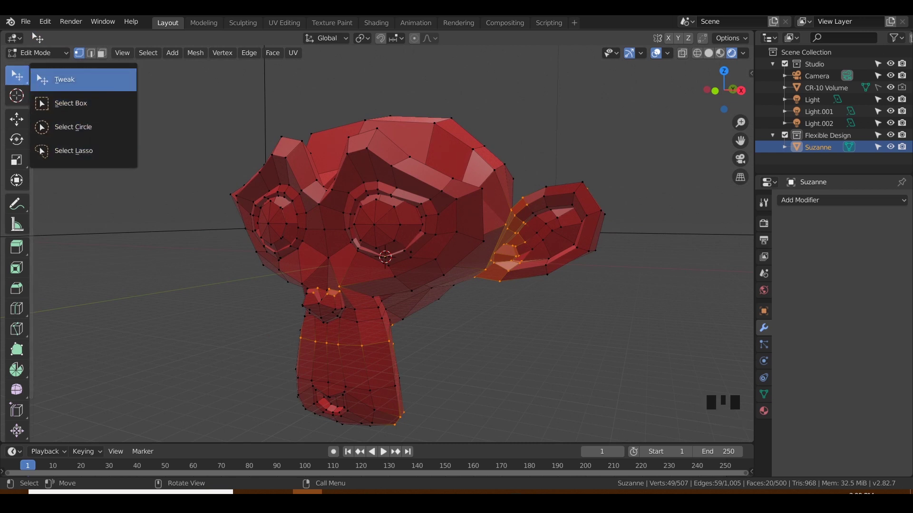
left_click(83, 103)
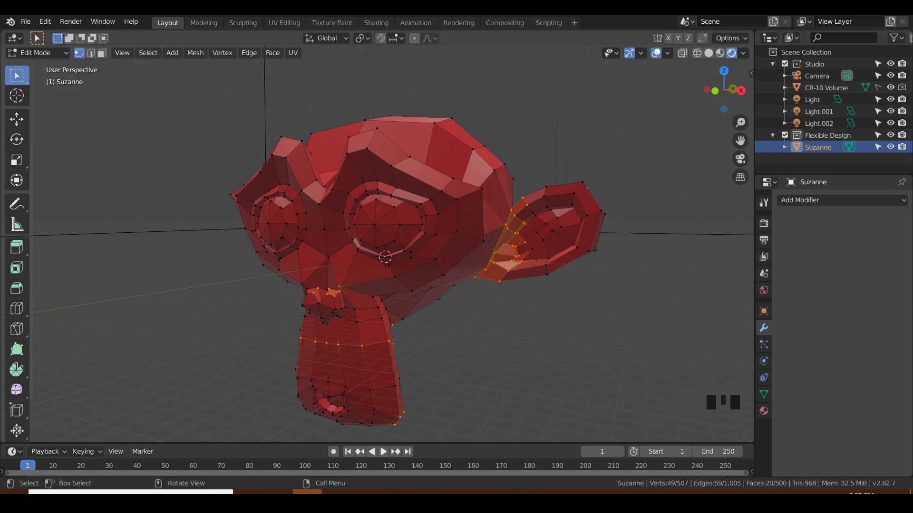
left_click_drag(232, 116, 411, 368)
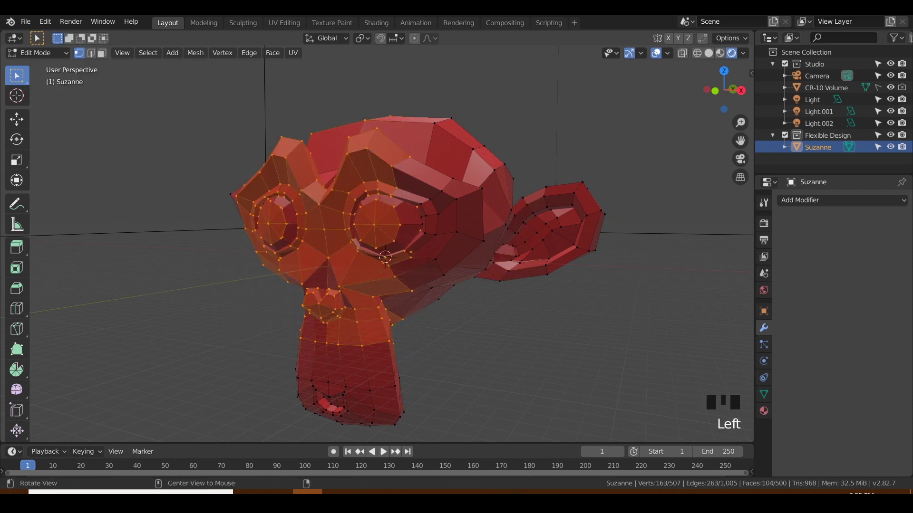
Return to Object Mode and look through the selection tools available there.
middle_click_drag(385, 257, 366, 242)
key("Tab")
key("Tab")
key("Tab")
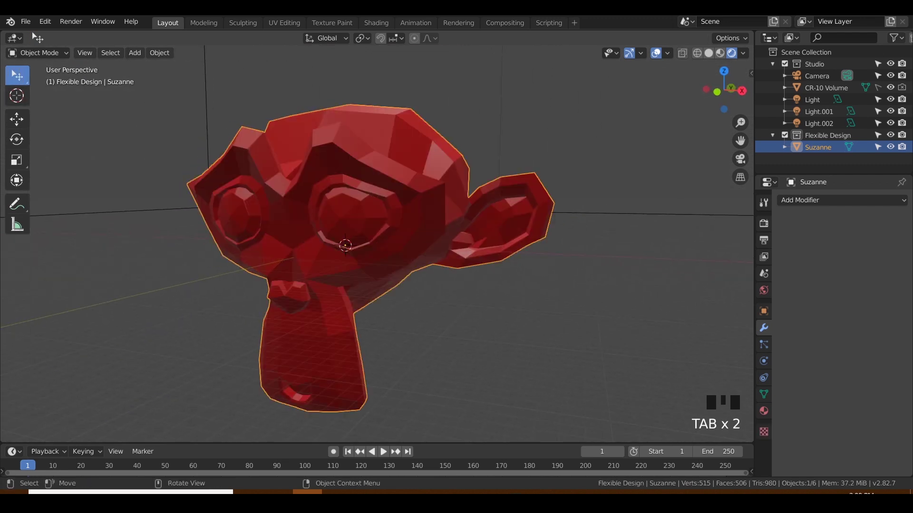
mouse_move(17, 75)
left_mouse_down()
mouse_move(84, 103)
mouse_move(83, 80)
mouse_move(83, 128)
left_mouse_up()
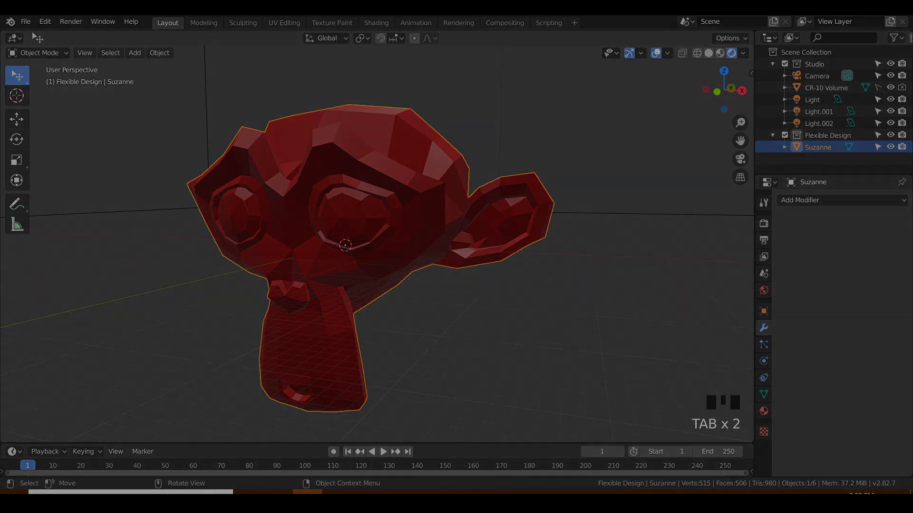